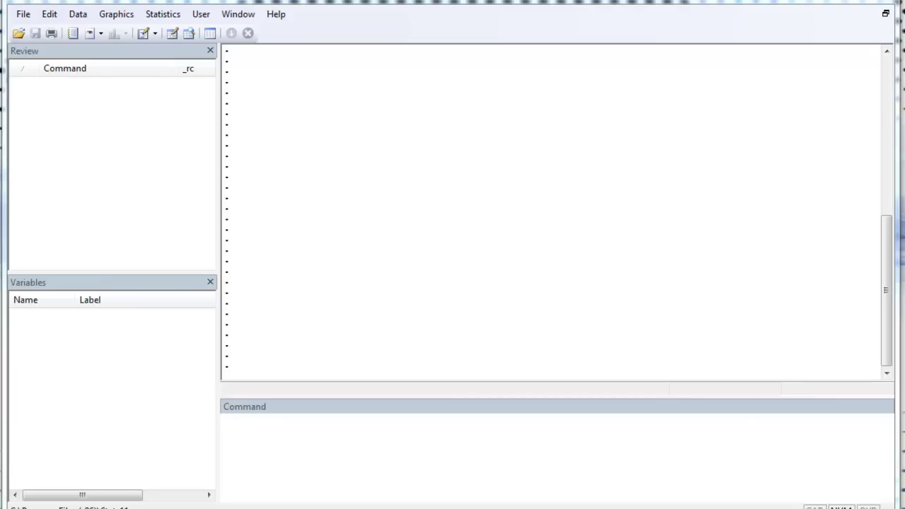
# - Run the do-file line 'set obs 2000' to give the dataset 2000 observations
pyautogui.hotkey('ctrl', 'd')
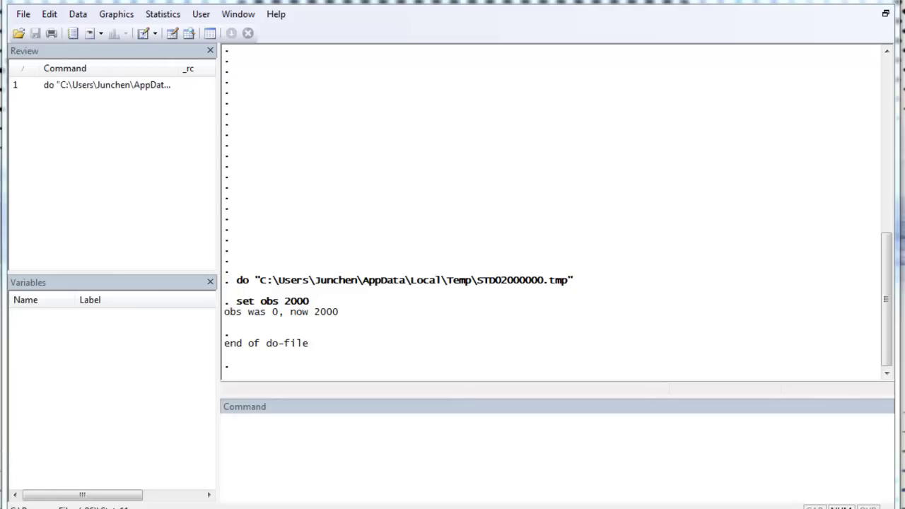
# - Generate uniRV = uniform() from the do-file and highlight uniform() in the output
pyautogui.hotkey('ctrl', 'd')
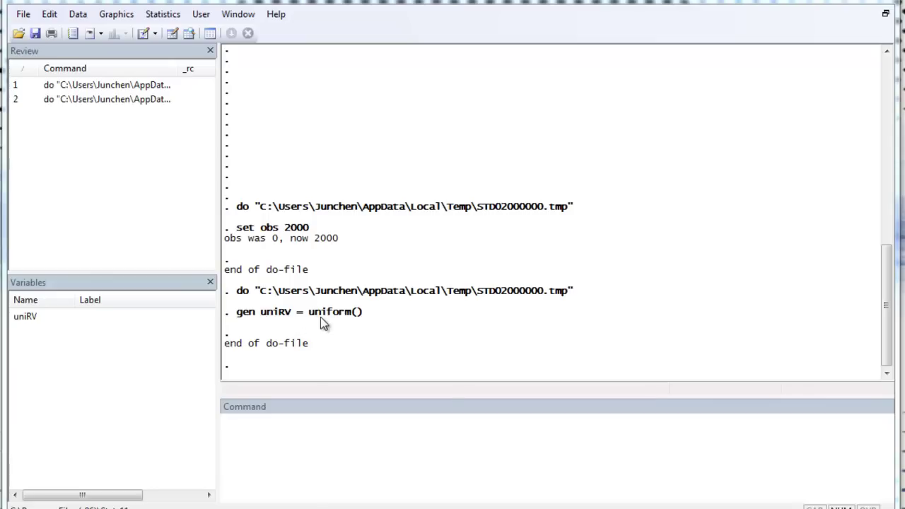
pyautogui.moveTo(321, 317); pyautogui.dragTo(366, 319)
pyautogui.click(363, 324)
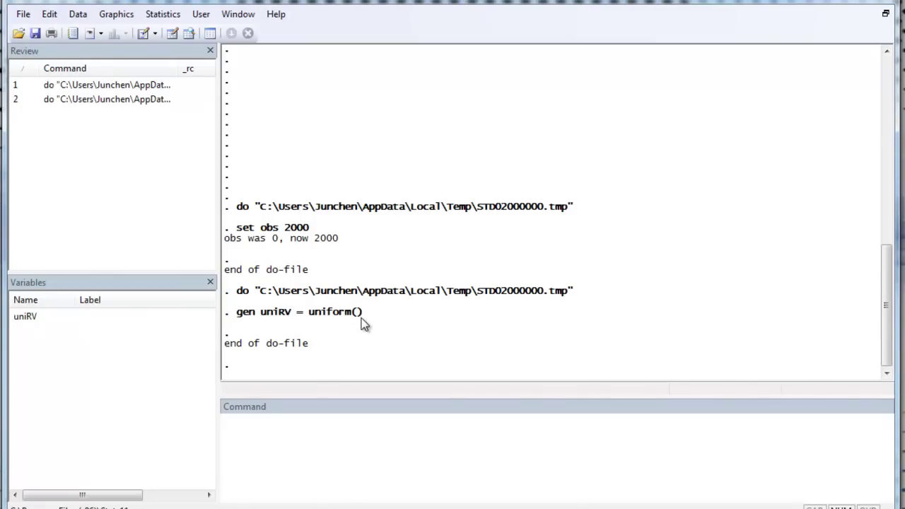
# - Draw a histogram of uniRV with 'hist uniRV'
pyautogui.click(330, 466)
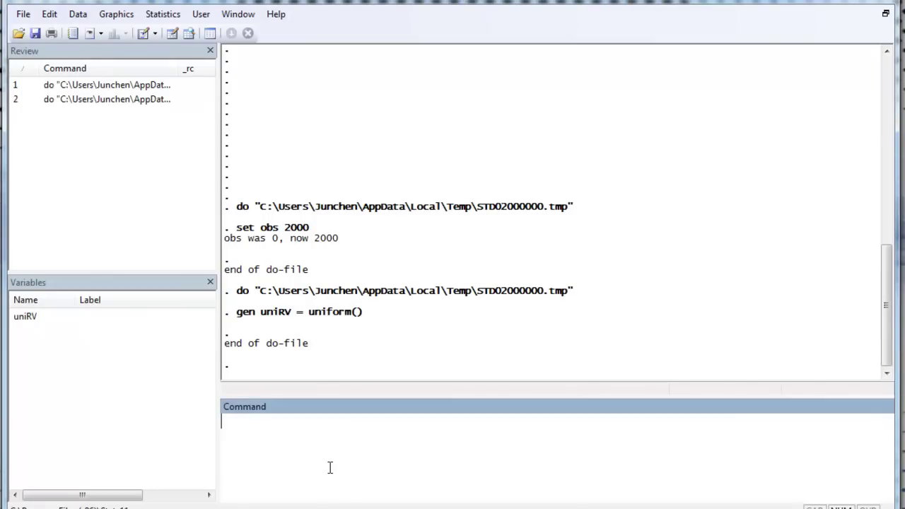
pyautogui.write('hist unir')
pyautogui.press('BackSpace')
pyautogui.write('RV')
pyautogui.press('Return')
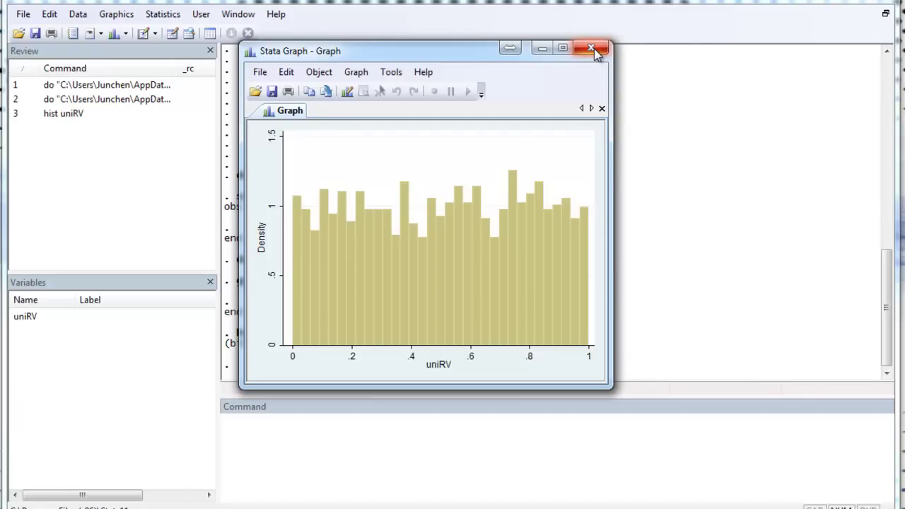
# - Close the uniRV histogram graph window
pyautogui.click(592, 50)
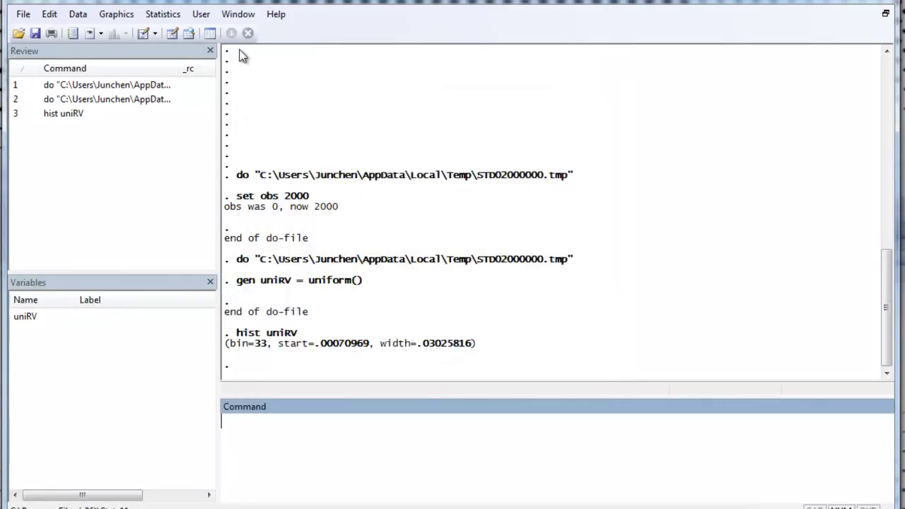
# - View the uniRV values in the Data Editor, run 'drop uniRV', then close the Data Editor
pyautogui.click(176, 37)
pyautogui.write('drop uniRV')
pyautogui.press('Return')
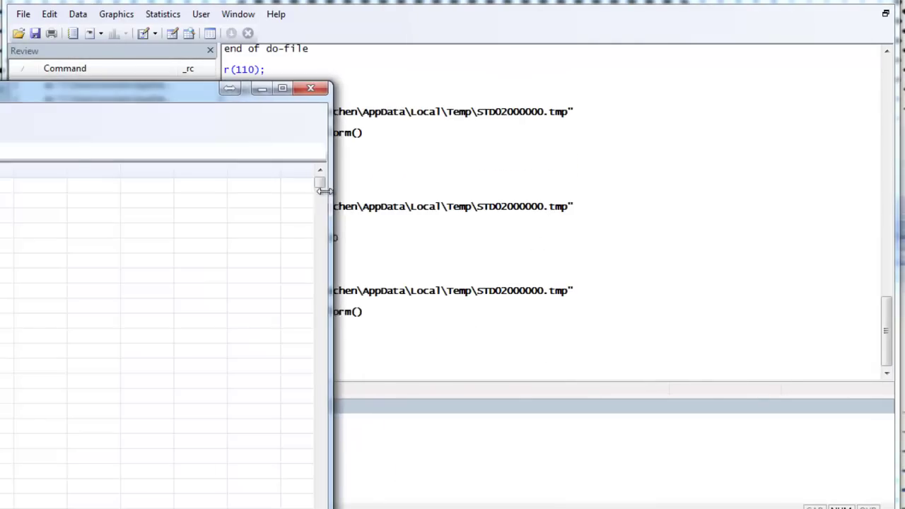
pyautogui.moveTo(162, 95); pyautogui.dragTo(673, 94)
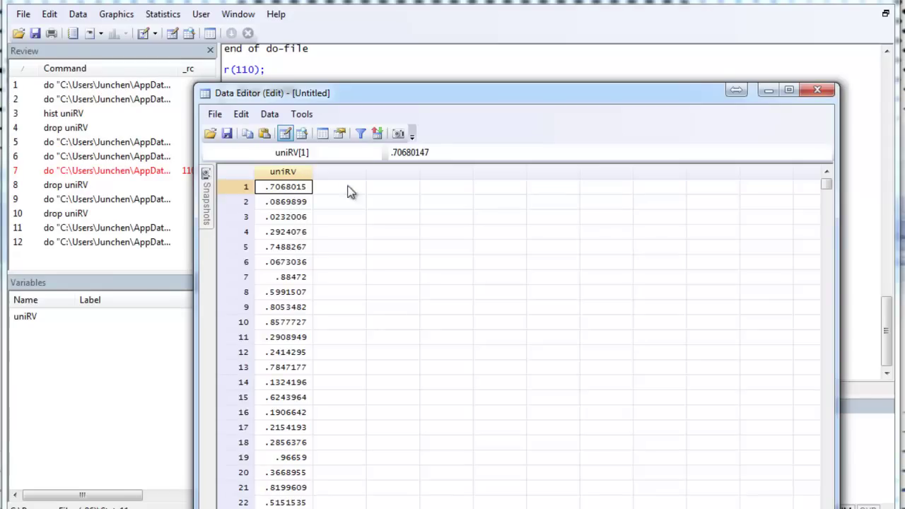
pyautogui.click(816, 90)
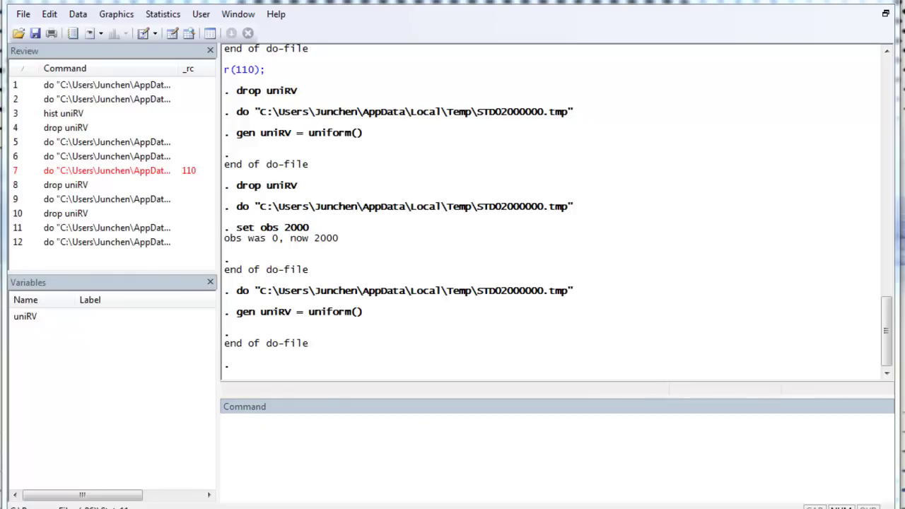
# - Set seed 339487731, drop and regenerate uniRV with 2000 observations, and check its values
pyautogui.hotkey('ctrl', 'd')
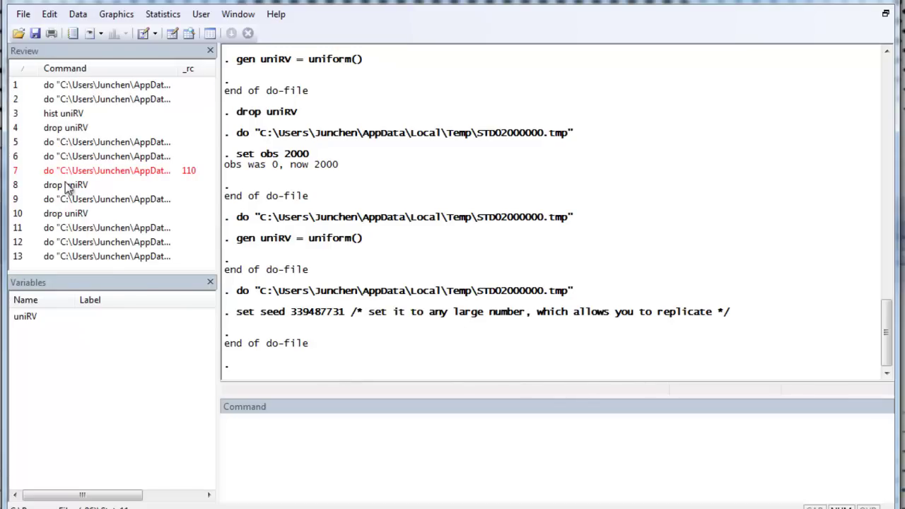
pyautogui.doubleClick(65, 184)
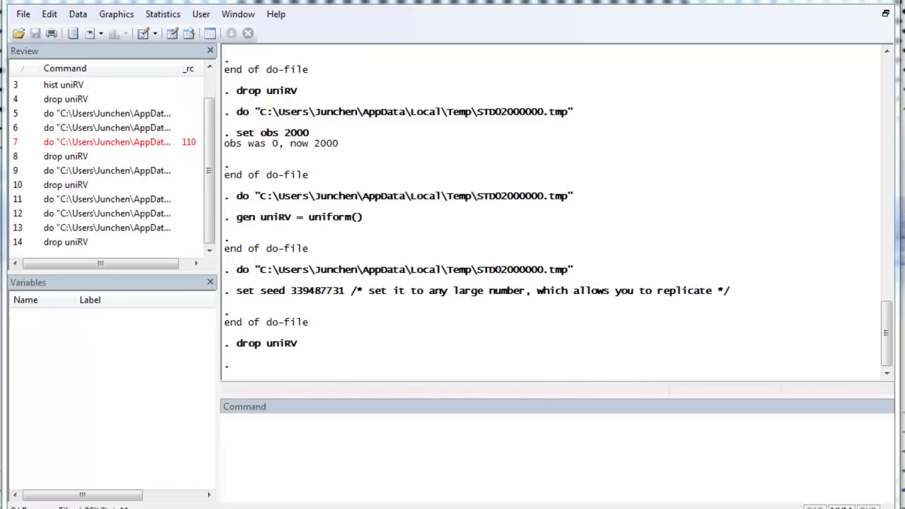
pyautogui.hotkey('ctrl', 'd')
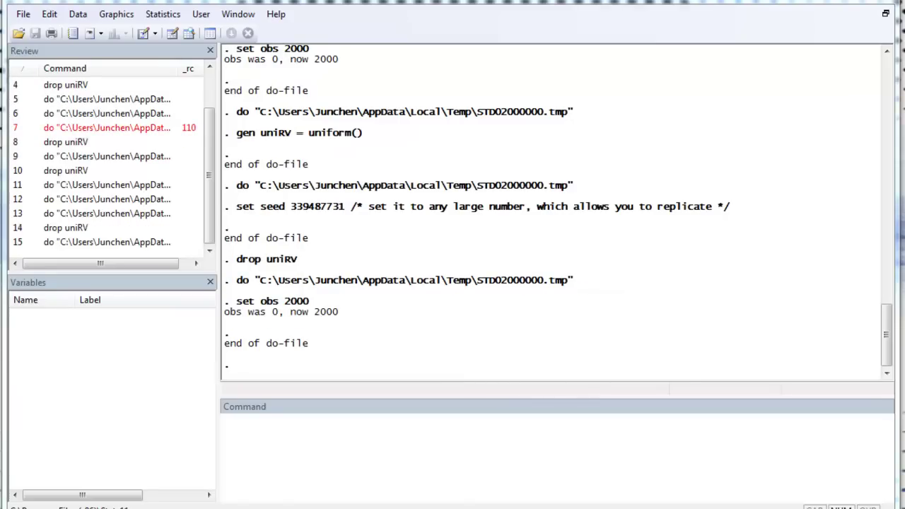
pyautogui.hotkey('ctrl', 'd')
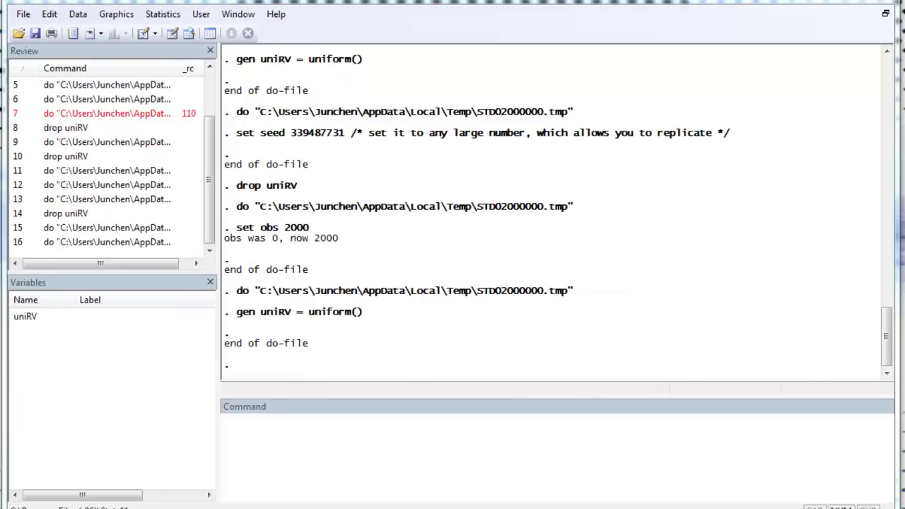
pyautogui.click(171, 34)
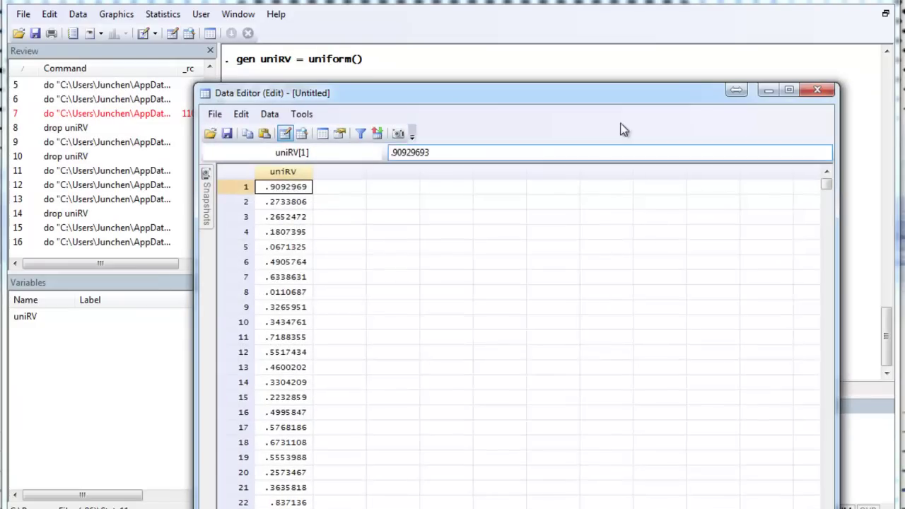
pyautogui.click(819, 90)
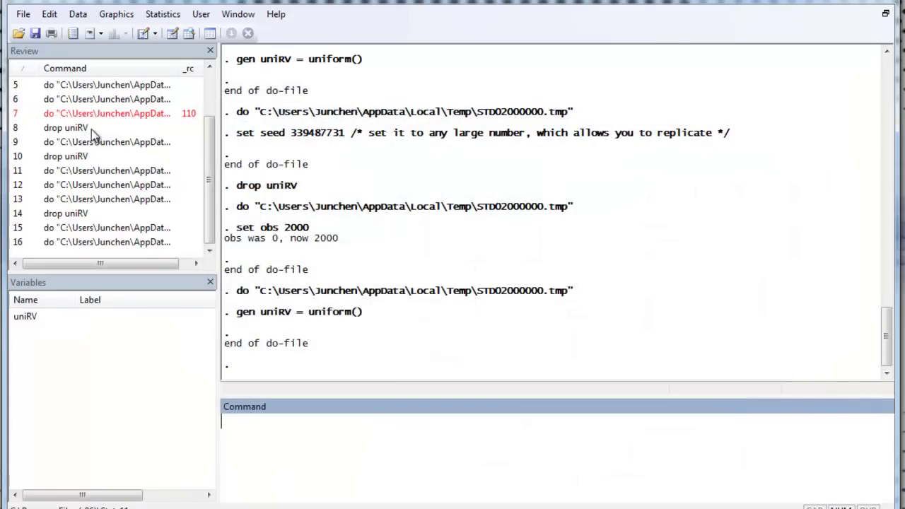
# - Drop and regenerate uniRV again, confirming values still start at .9092969
pyautogui.doubleClick(66, 128)
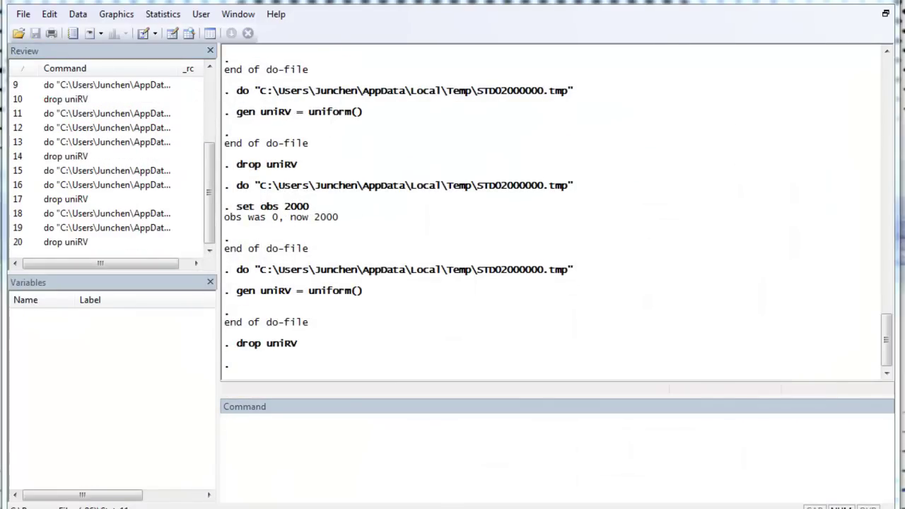
pyautogui.hotkey('ctrl', 'd')
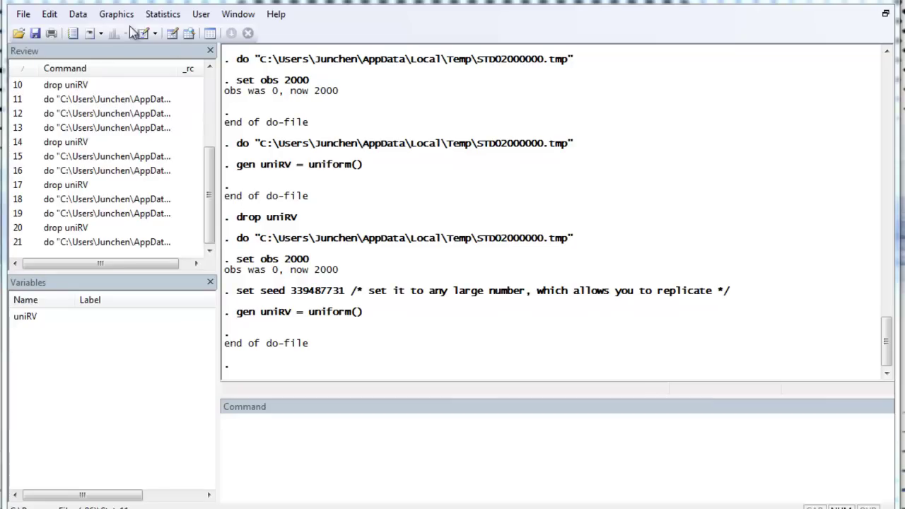
pyautogui.click(175, 33)
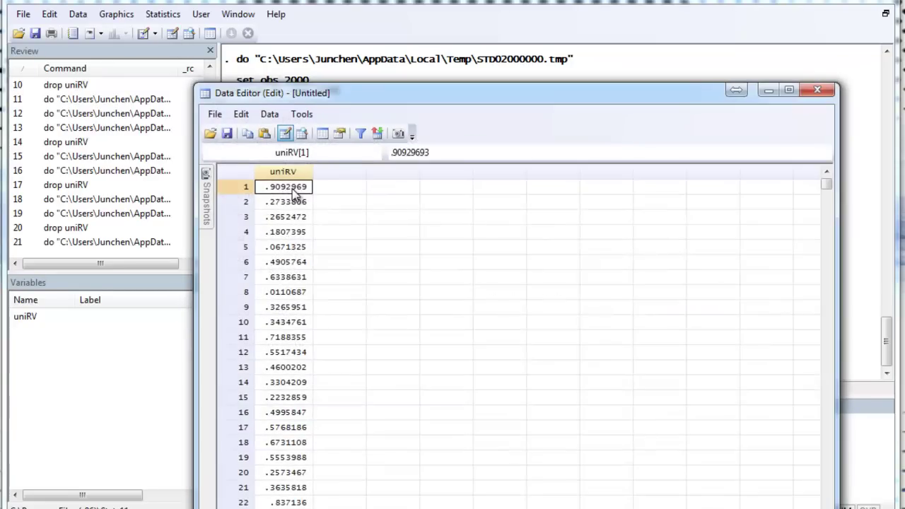
# - Generate nrmRV = invnormal(uniRV), highlight the function in the output, and start a hist command
pyautogui.click(817, 91)
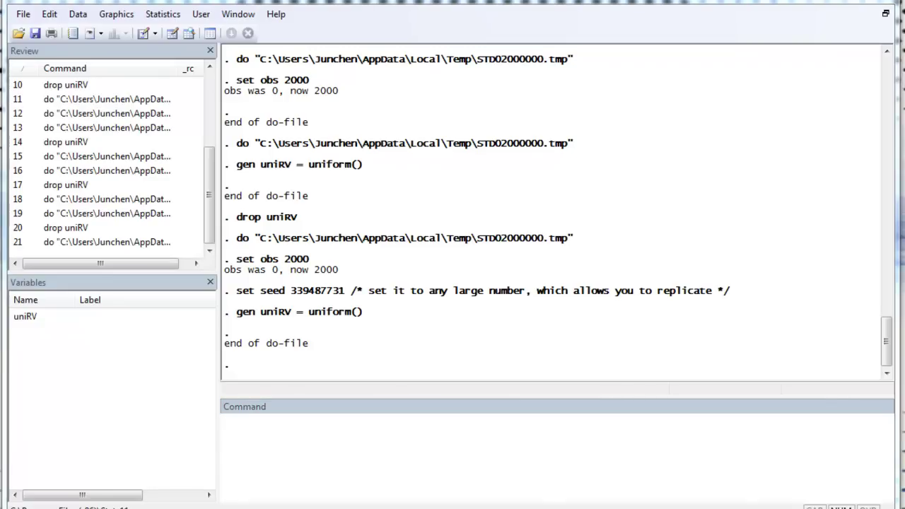
pyautogui.hotkey('ctrl', 'd')
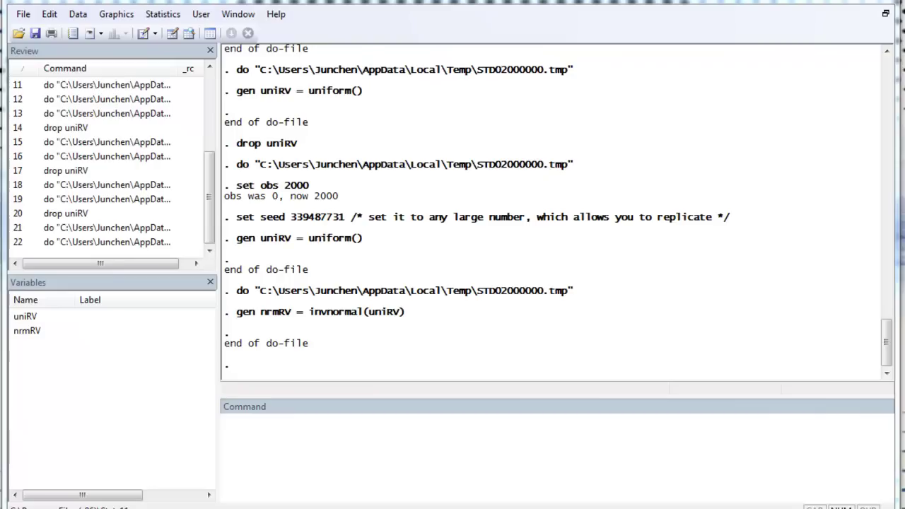
pyautogui.click(270, 314)
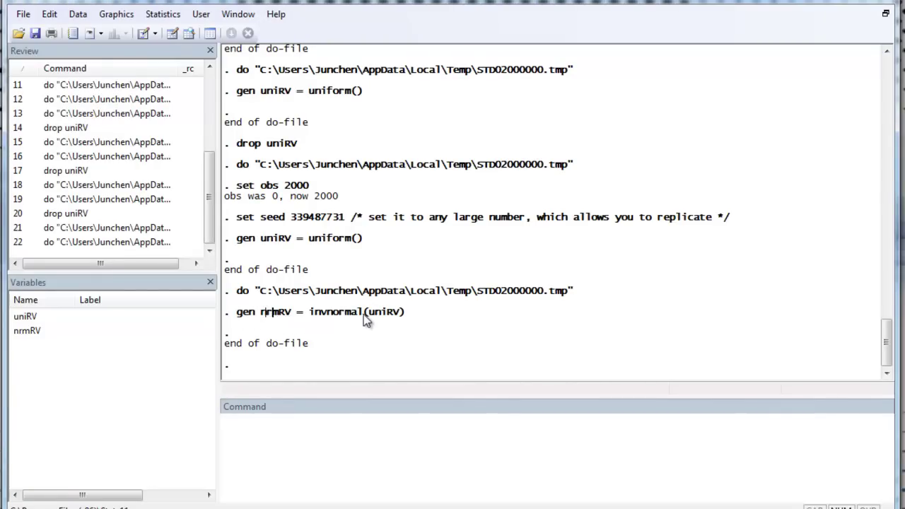
pyautogui.moveTo(360, 320); pyautogui.dragTo(316, 323)
pyautogui.click(317, 322)
pyautogui.click(328, 419)
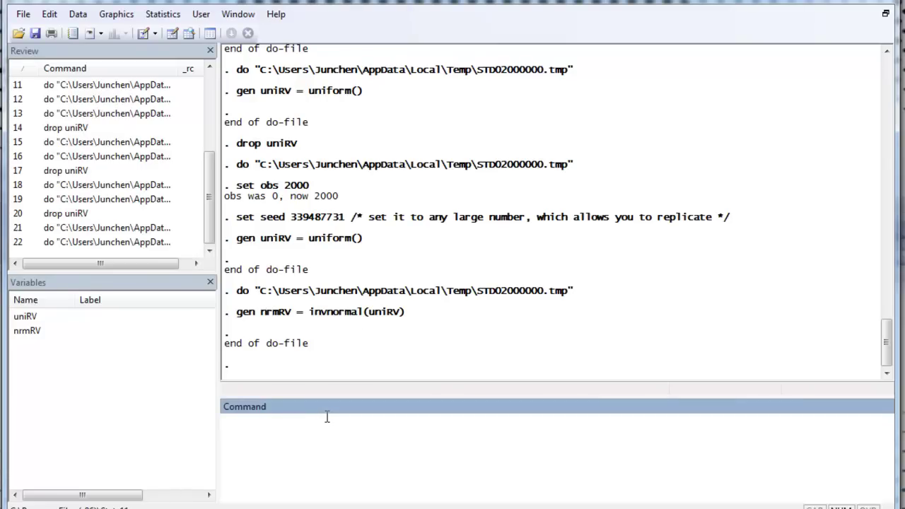
pyautogui.write('hist n')
# - Plot the bell-shaped histogram of nrmRV, then close the graph window
pyautogui.press('BackSpace')
pyautogui.click(35, 330)
pyautogui.press('Return')
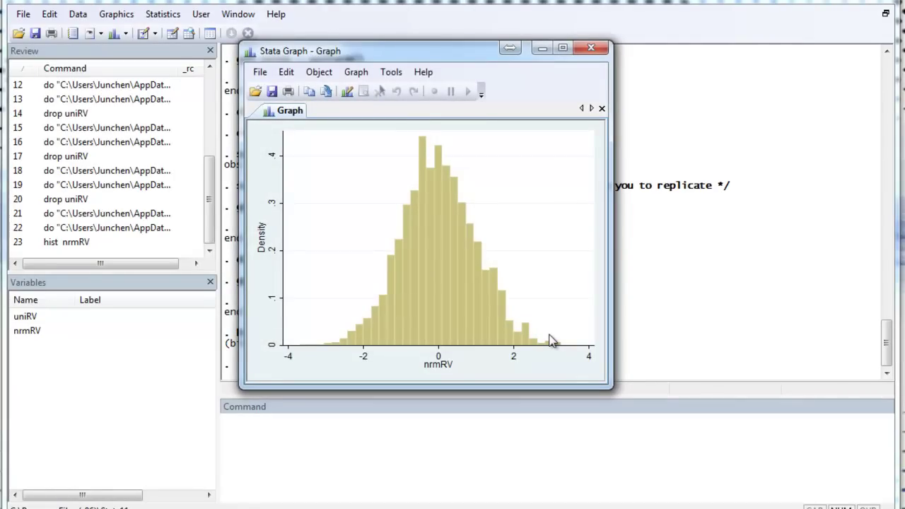
pyautogui.click(593, 48)
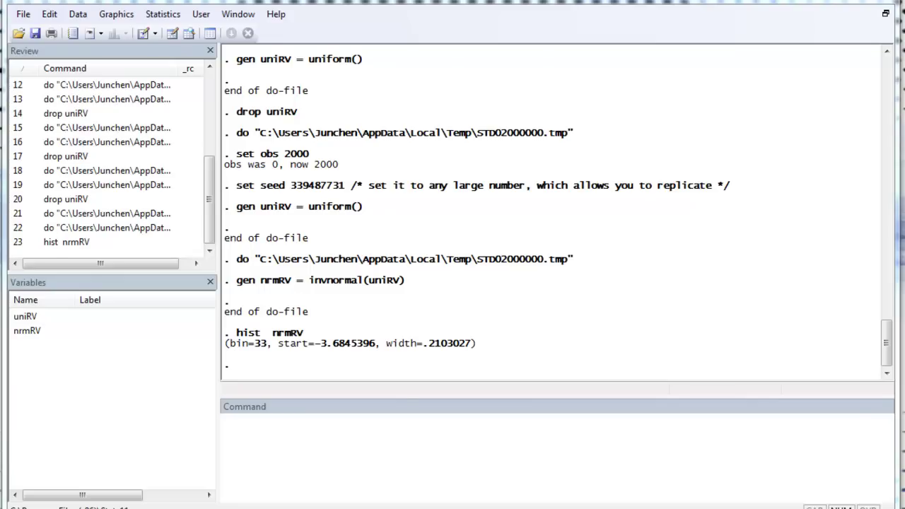
# - Generate nrmRVS = nrmRV*2+1 from the do-file
pyautogui.hotkey('ctrl', 'd')
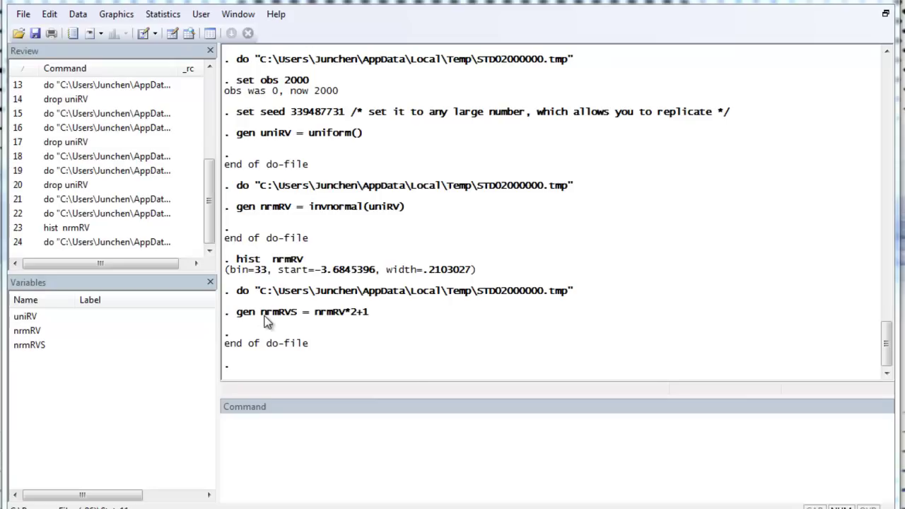
pyautogui.moveTo(260, 312); pyautogui.dragTo(366, 329)
pyautogui.click(368, 318)
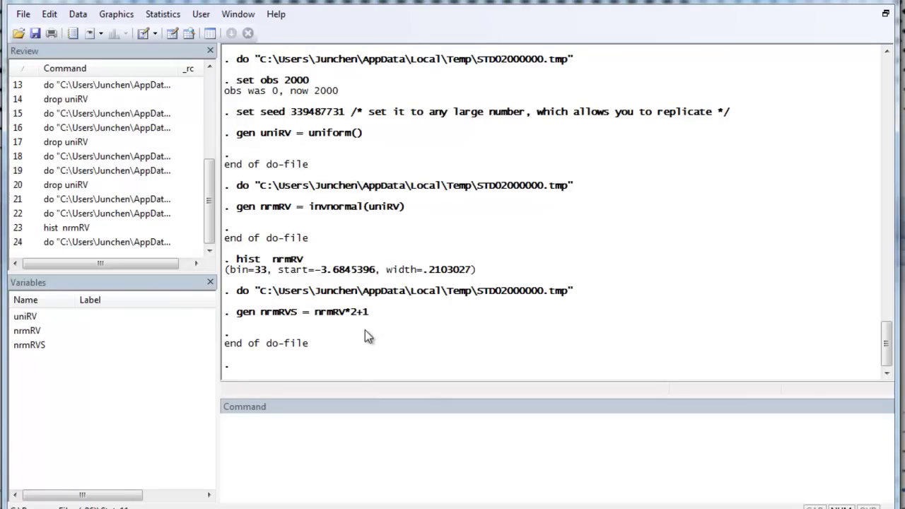
# - Summarize nrmRVS, showing mean .9971864 and standard deviation 1.981378
pyautogui.click(268, 445)
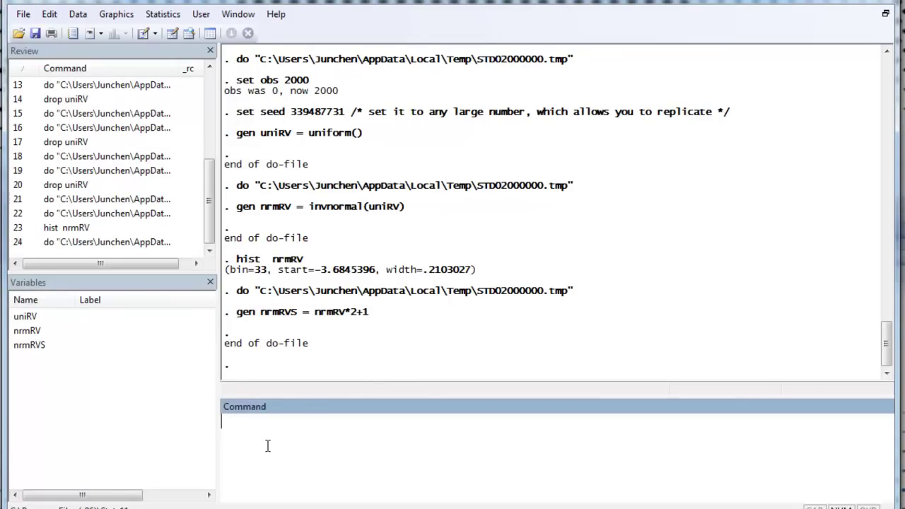
pyautogui.write('sum nrmRVS')
pyautogui.press('Return')
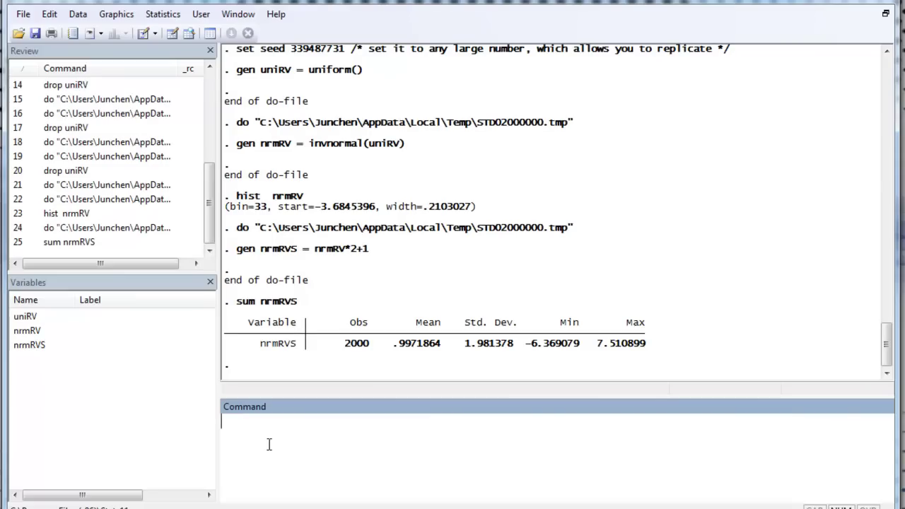
pyautogui.moveTo(398, 344); pyautogui.dragTo(514, 347)
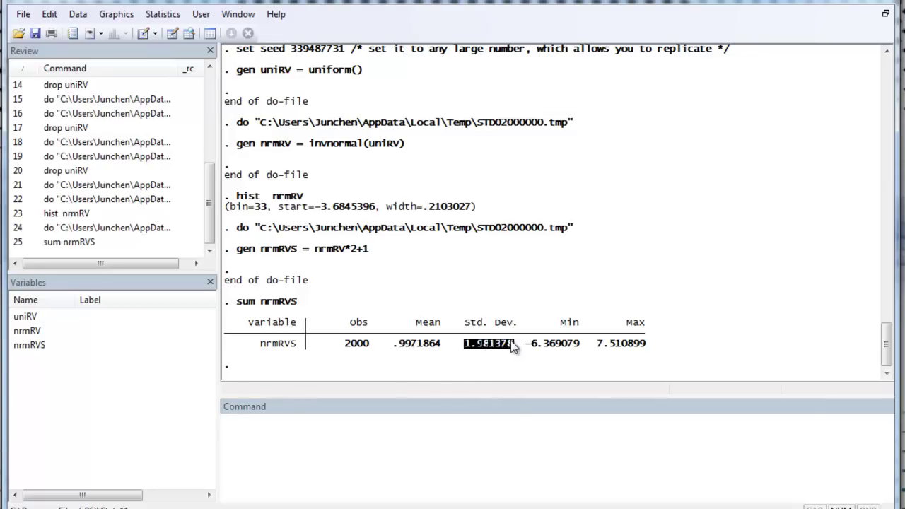
pyautogui.click(510, 347)
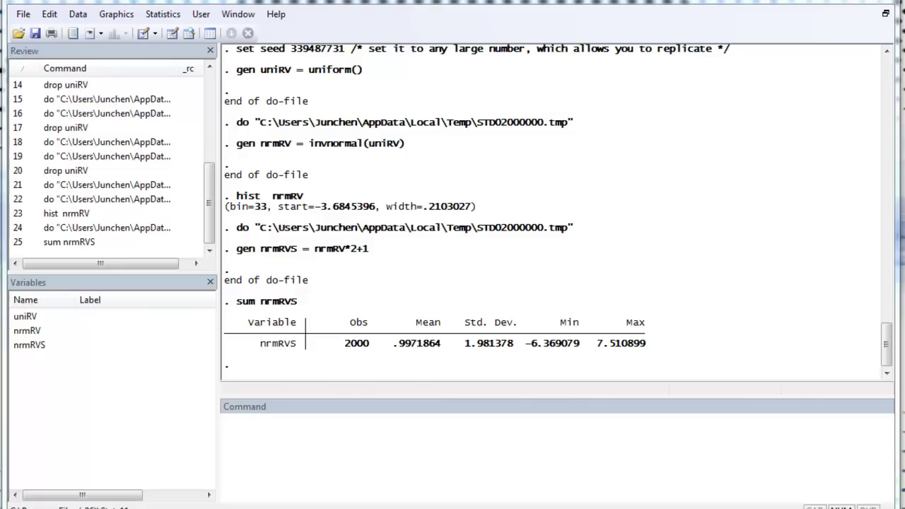
# - Drop nrmRV and nrmRVS, set obs 2000, and regenerate nrmRV = rnormal()
pyautogui.hotkey('ctrl', 'd')
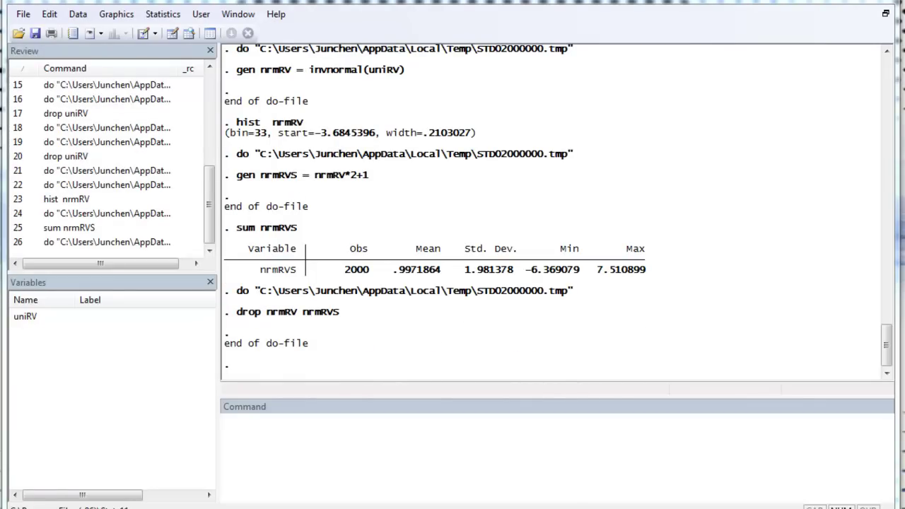
pyautogui.hotkey('ctrl', 'd')
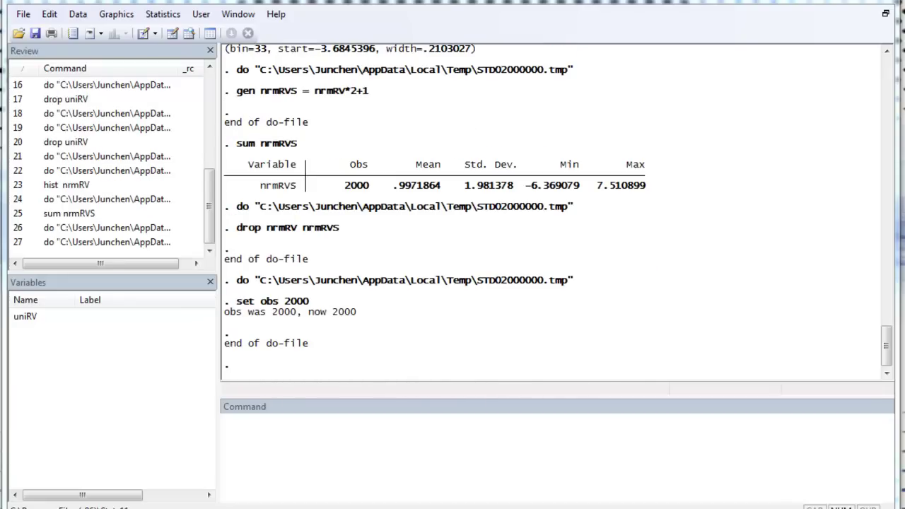
pyautogui.hotkey('ctrl', 'd')
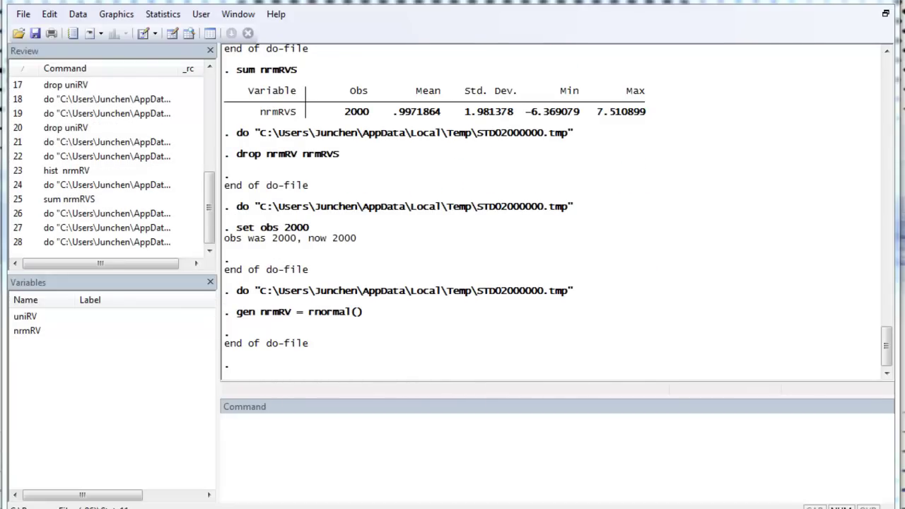
pyautogui.moveTo(238, 316); pyautogui.dragTo(366, 320)
pyautogui.click(317, 318)
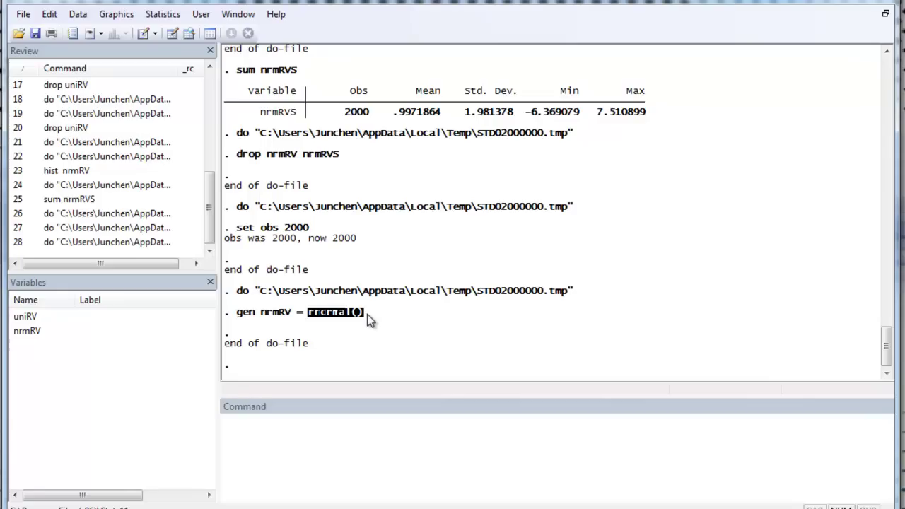
pyautogui.moveTo(308, 313); pyautogui.dragTo(351, 318)
pyautogui.click(323, 460)
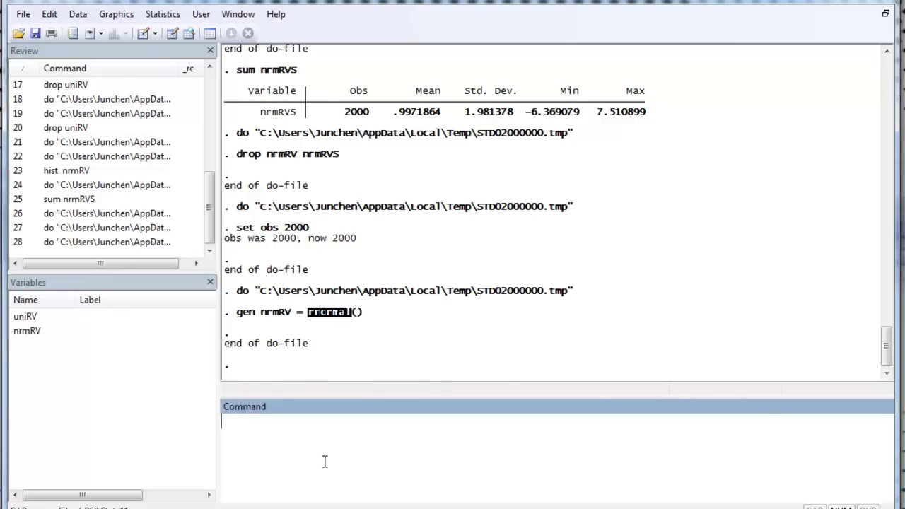
pyautogui.write('help rnormal')
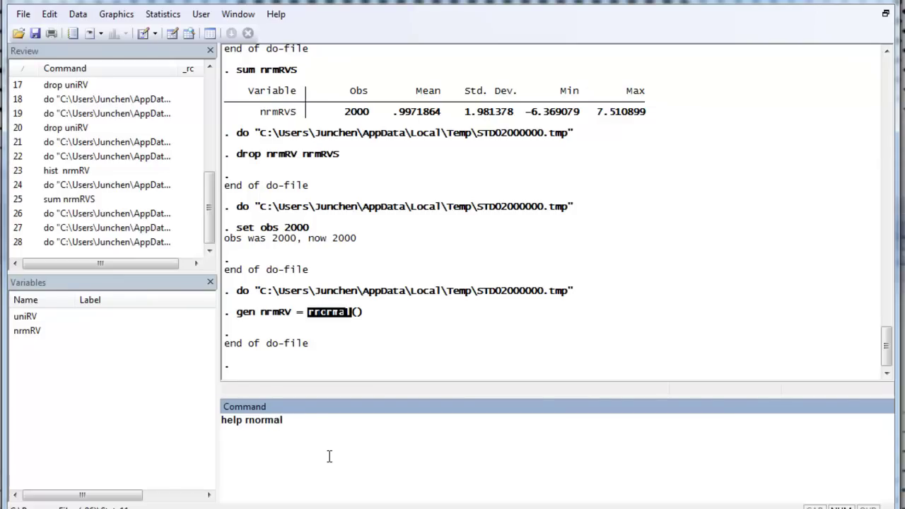
pyautogui.press('Return')
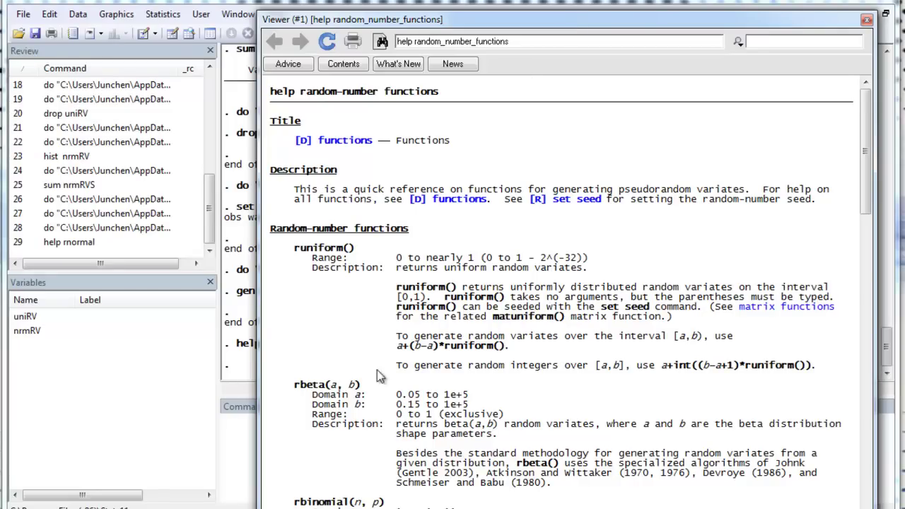
pyautogui.scroll(-6, 352, 409)
pyautogui.scroll(-10, 346, 423)
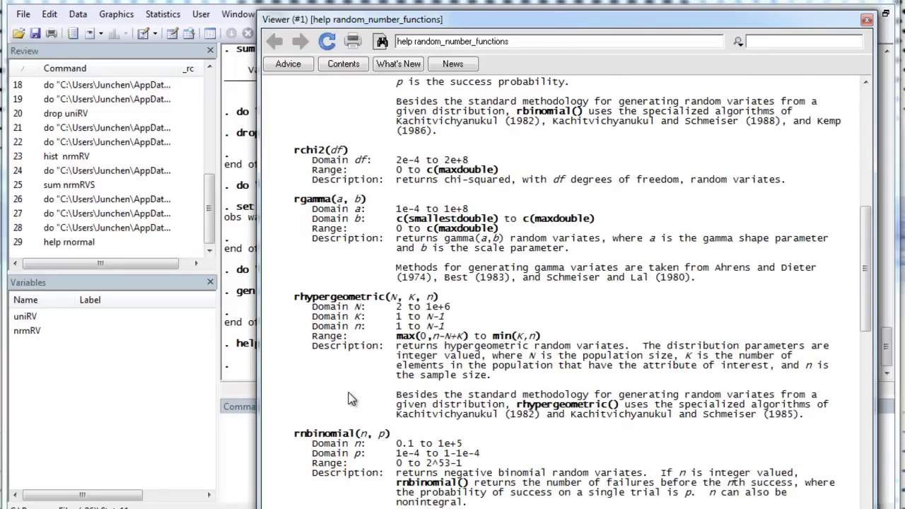
pyautogui.scroll(-6, 352, 389)
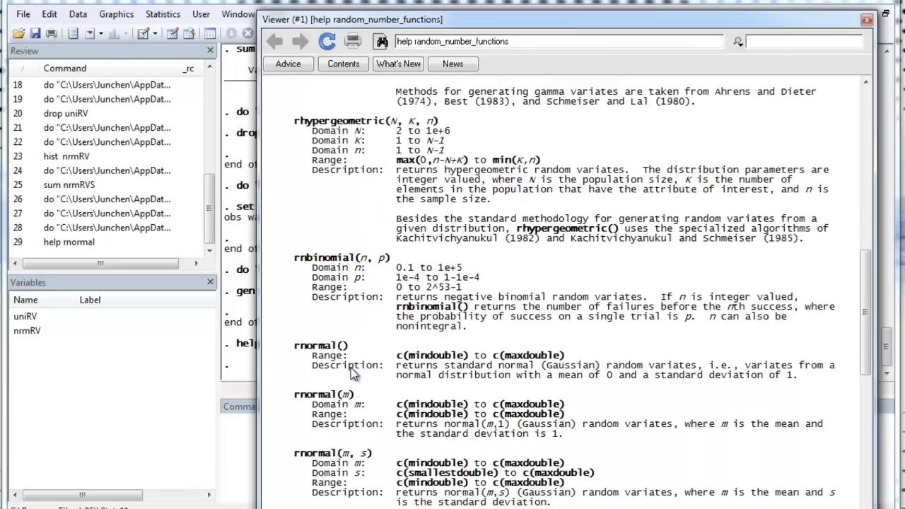
pyautogui.scroll(-5, 350, 372)
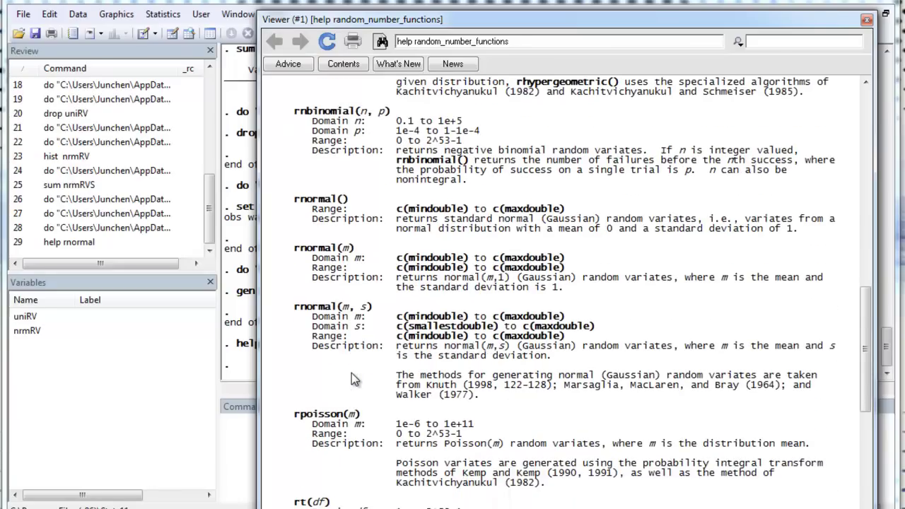
pyautogui.click(866, 23)
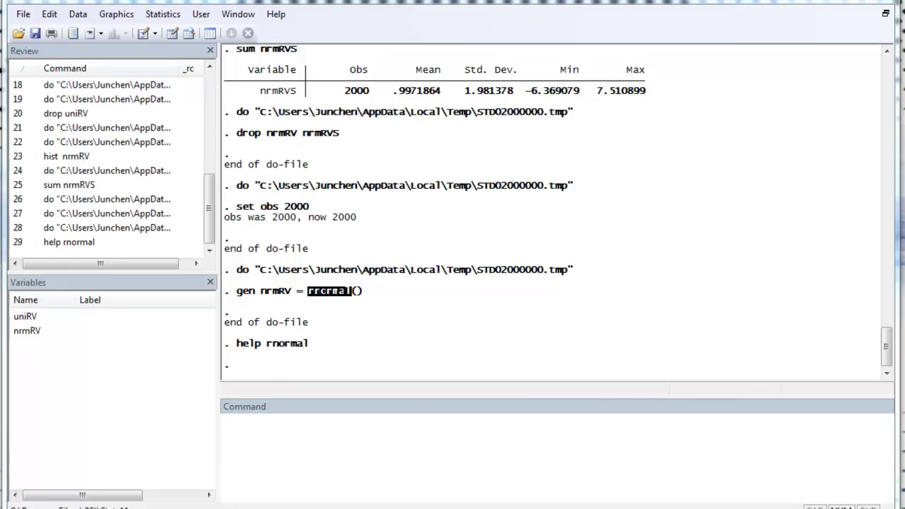
# - Define sigma = [1,0.5\0.5,1] and m = (2,3), then run drawnorm x y, n(2000)
pyautogui.hotkey('ctrl', 'd')
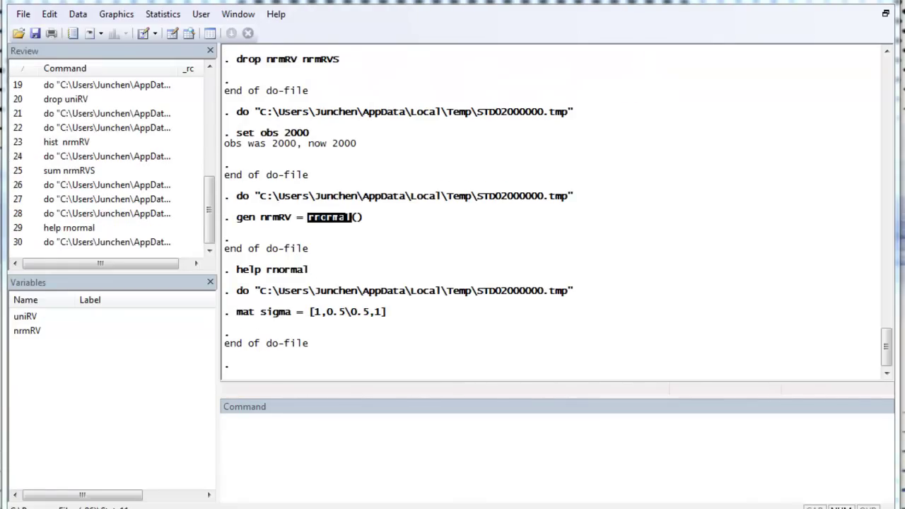
pyautogui.moveTo(237, 316); pyautogui.dragTo(260, 316)
pyautogui.click(393, 317)
pyautogui.click(268, 319)
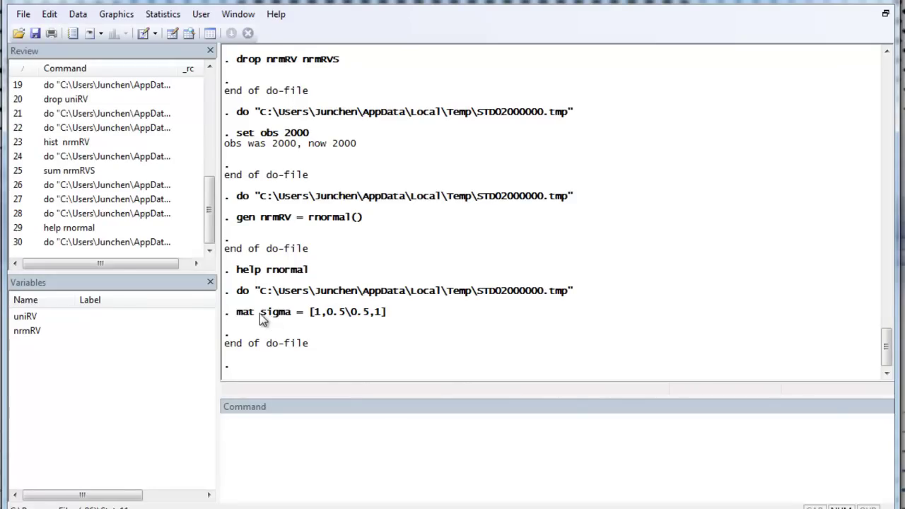
pyautogui.moveTo(257, 316); pyautogui.dragTo(395, 320)
pyautogui.click(396, 321)
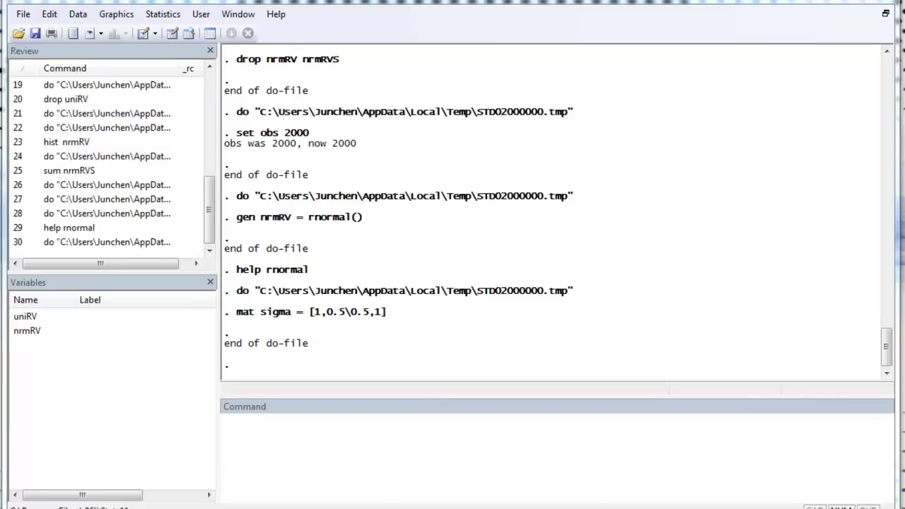
pyautogui.hotkey('ctrl', 'd')
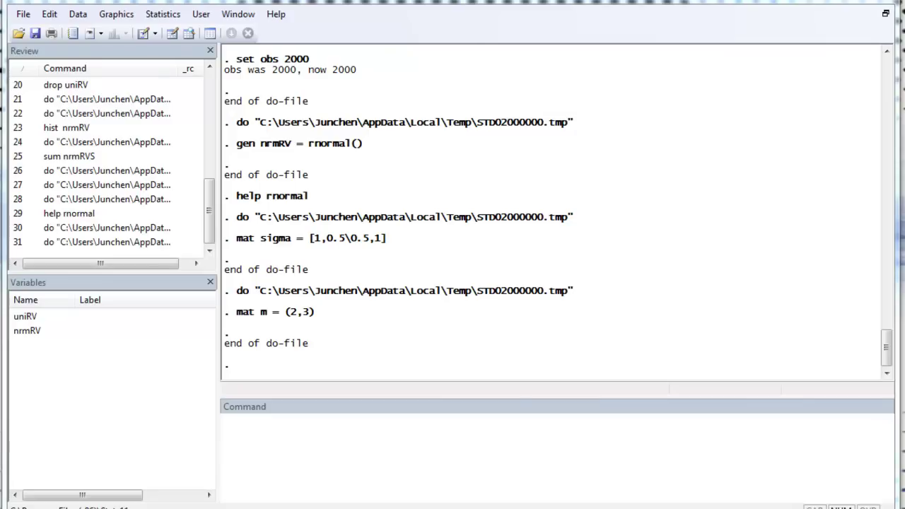
pyautogui.hotkey('ctrl', 'd')
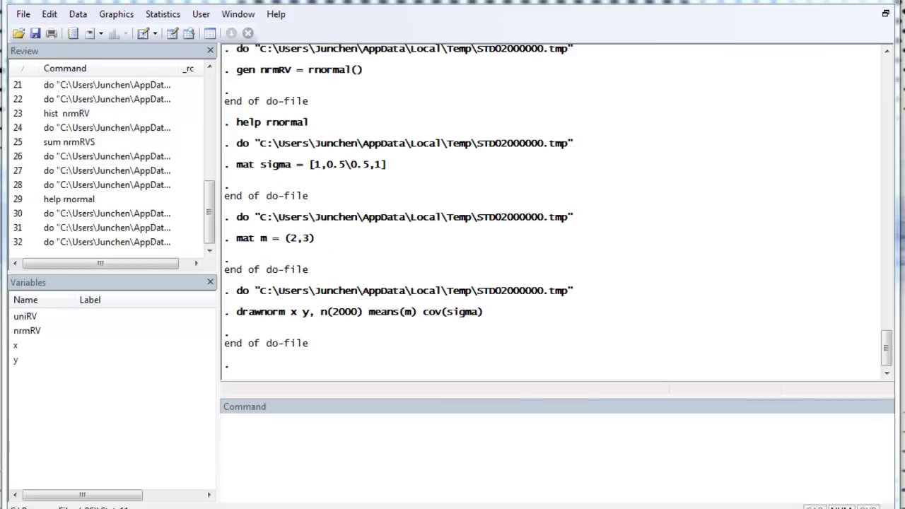
# - Point out the new variables x and y and the means(m) and cov(sigma) options
pyautogui.moveTo(291, 312); pyautogui.dragTo(442, 318)
pyautogui.click(309, 326)
pyautogui.click(413, 318)
pyautogui.click(478, 323)
pyautogui.click(439, 320)
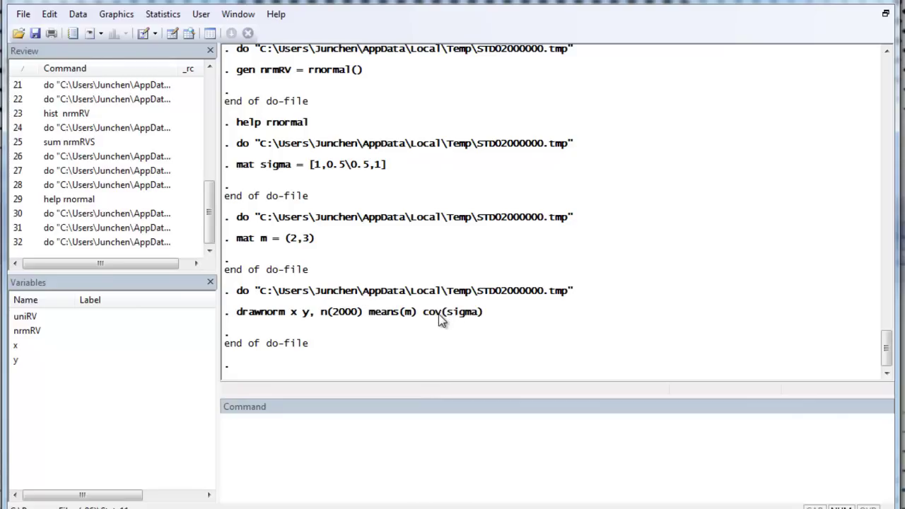
# - Run correl x y, getting 0.5033, and highlight the 0.5 covariance in sigma
pyautogui.click(296, 453)
pyautogui.write('co')
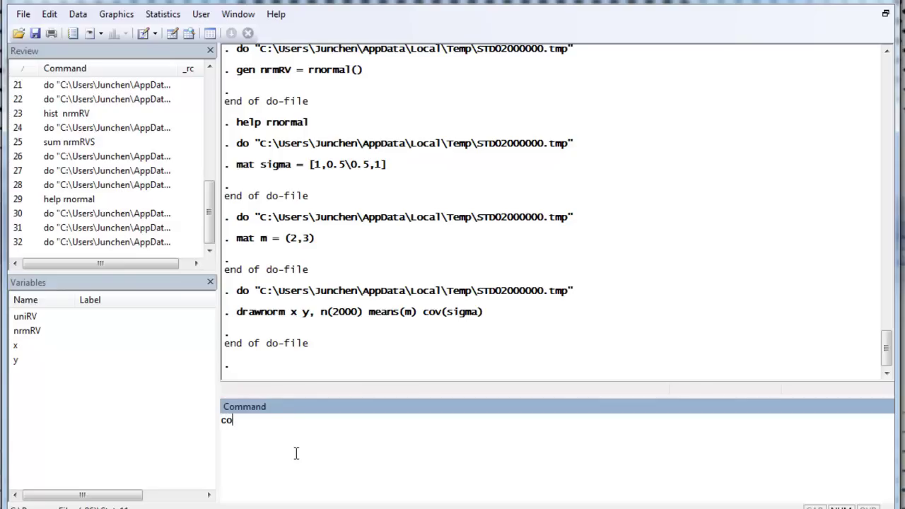
pyautogui.write('rrel x y')
pyautogui.press('Return')
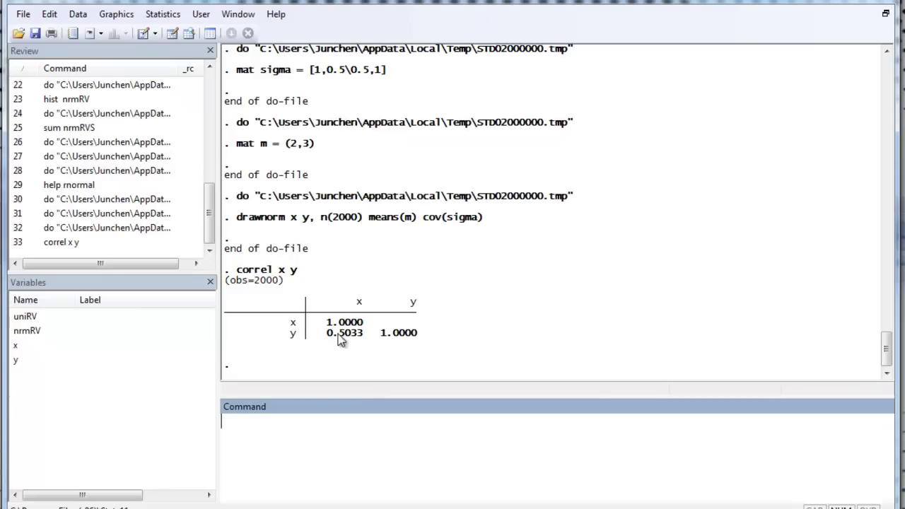
pyautogui.click(330, 72)
pyautogui.doubleClick(330, 73)
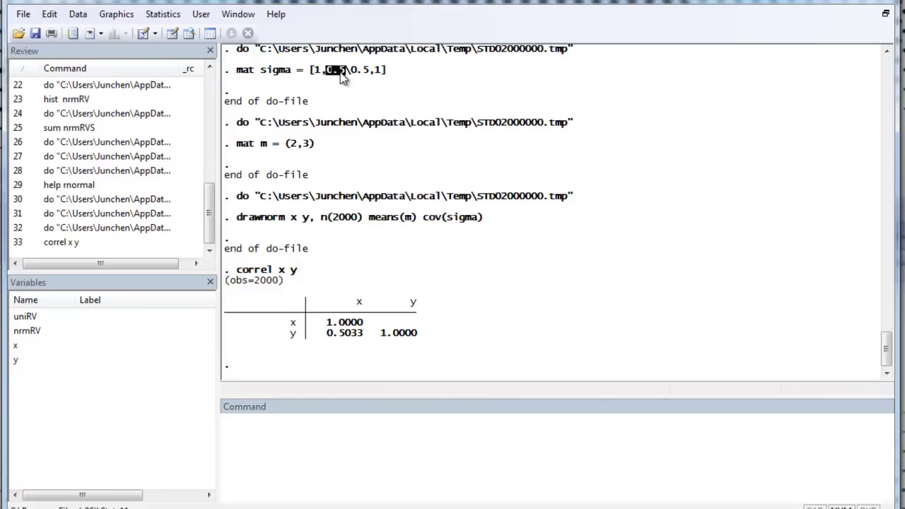
# - Summarize x and y, highlighting means near 2 and 3 and standard deviations near 1
pyautogui.click(327, 417)
pyautogui.write('sum')
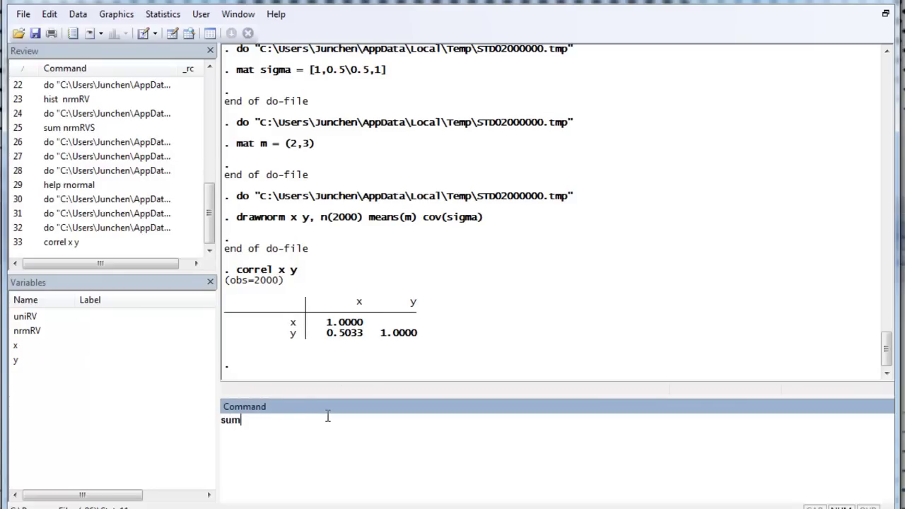
pyautogui.write(' x y')
pyautogui.press('Return')
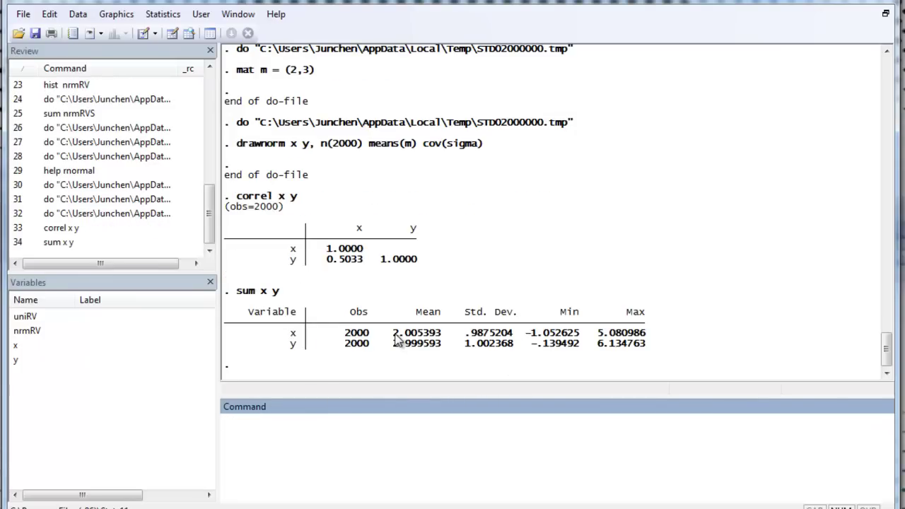
pyautogui.moveTo(395, 334); pyautogui.dragTo(397, 352)
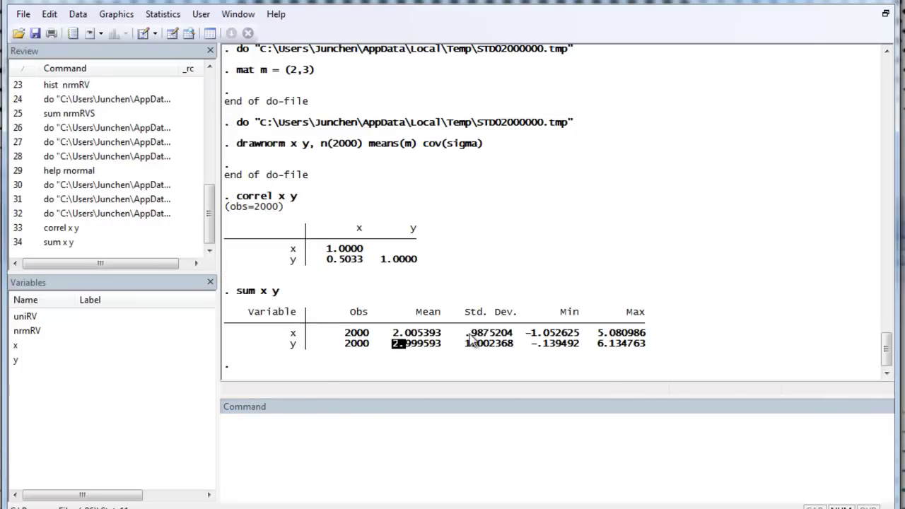
pyautogui.moveTo(465, 331); pyautogui.dragTo(475, 352)
pyautogui.click(374, 419)
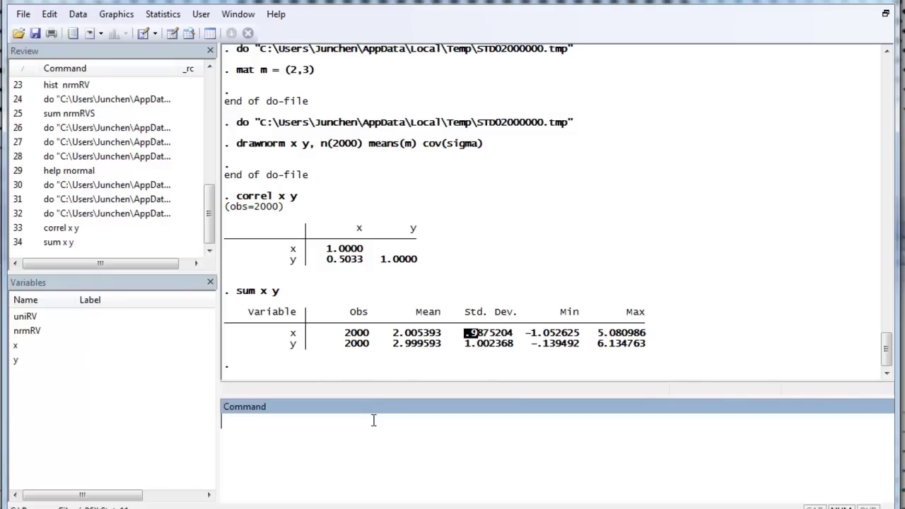
# - Draw a histogram of x with hist x, then close the graph
pyautogui.write('hid')
pyautogui.press('BackSpace')
pyautogui.write('st x')
pyautogui.press('Return')
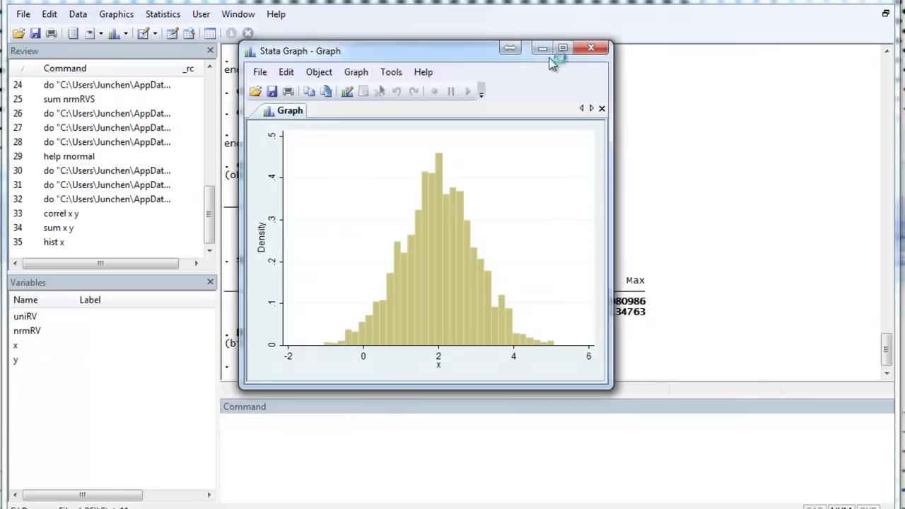
pyautogui.click(590, 49)
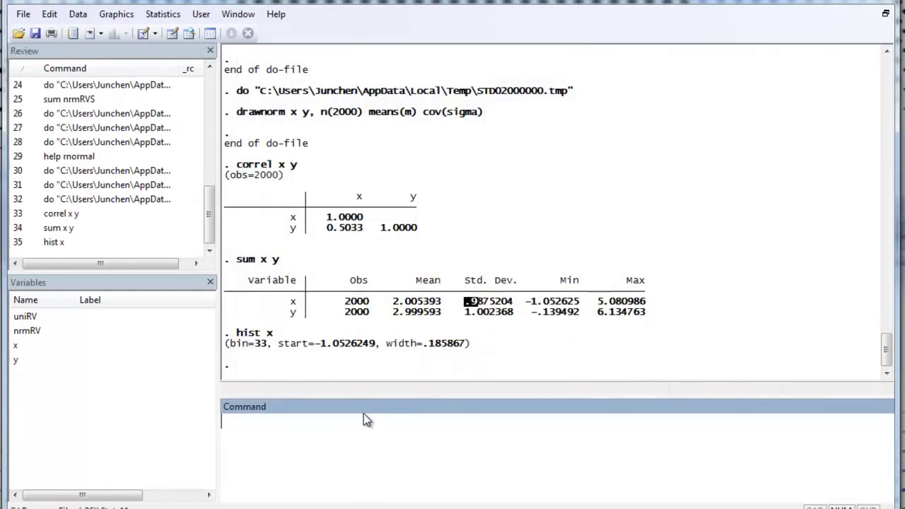
# - Draw a histogram of y with hist y, then close the graph
pyautogui.write('hist y')
pyautogui.press('Return')
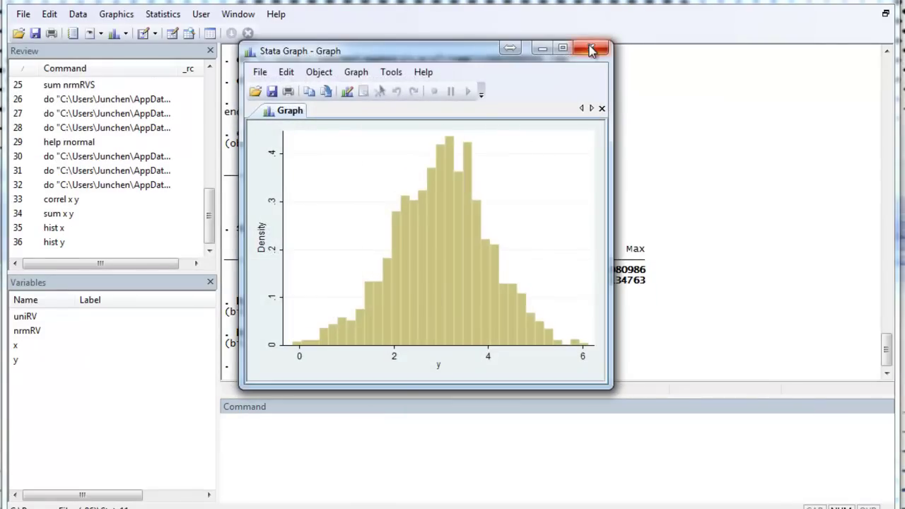
pyautogui.click(593, 49)
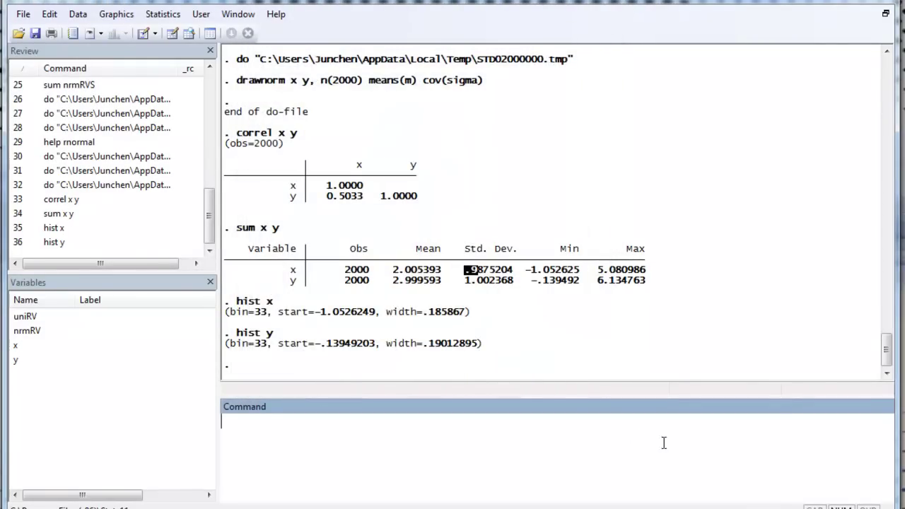